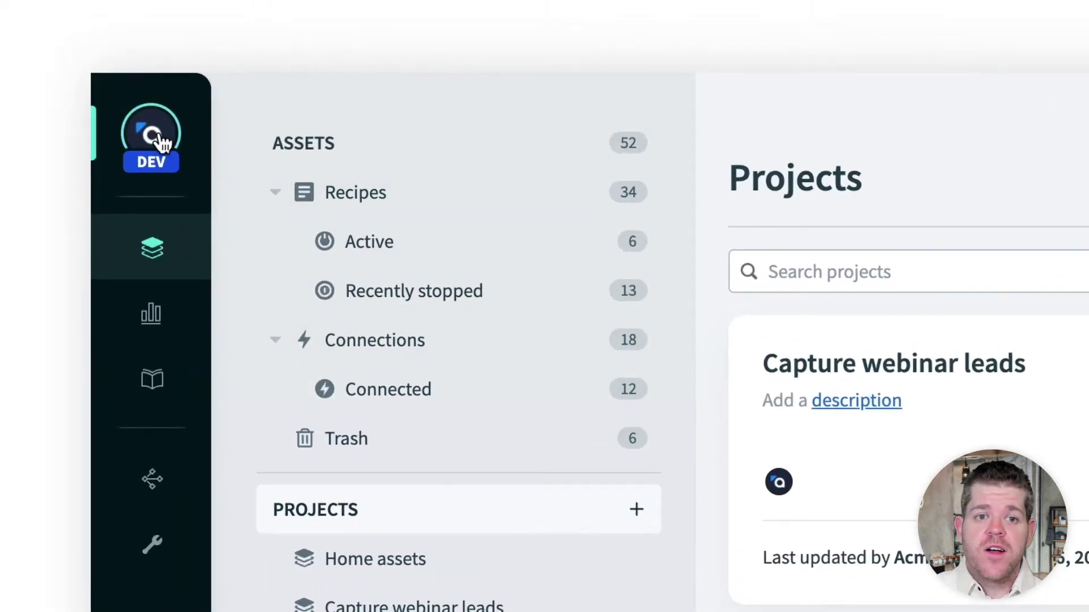
- Switch from the DEV environment into Production using the environment switcher
{"action": "mouse_move", "coordinate": [120, 52]}
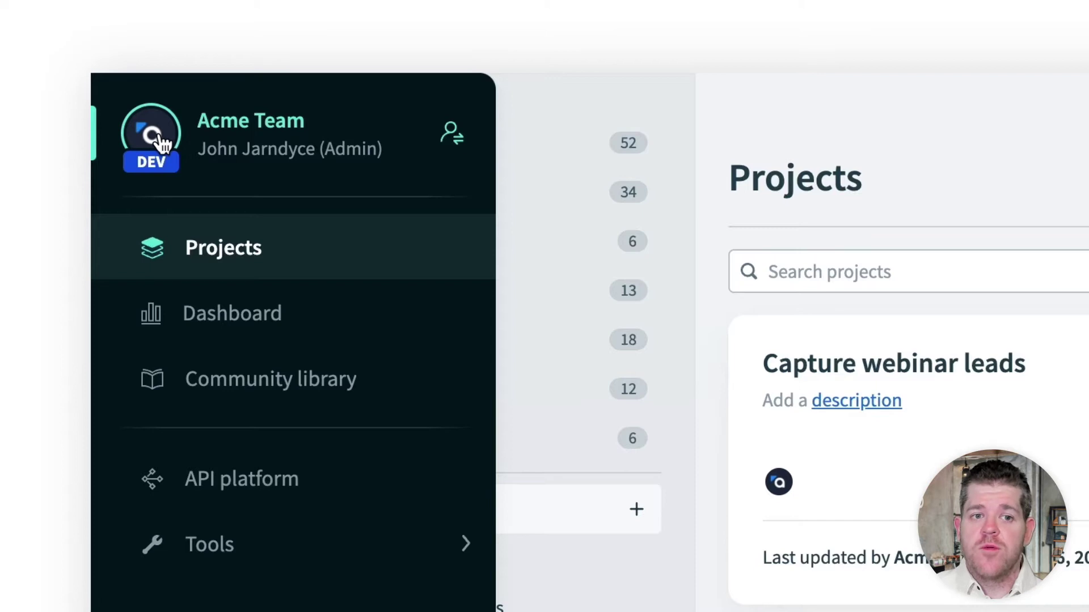
{"action": "left_click", "coordinate": [161, 142]}
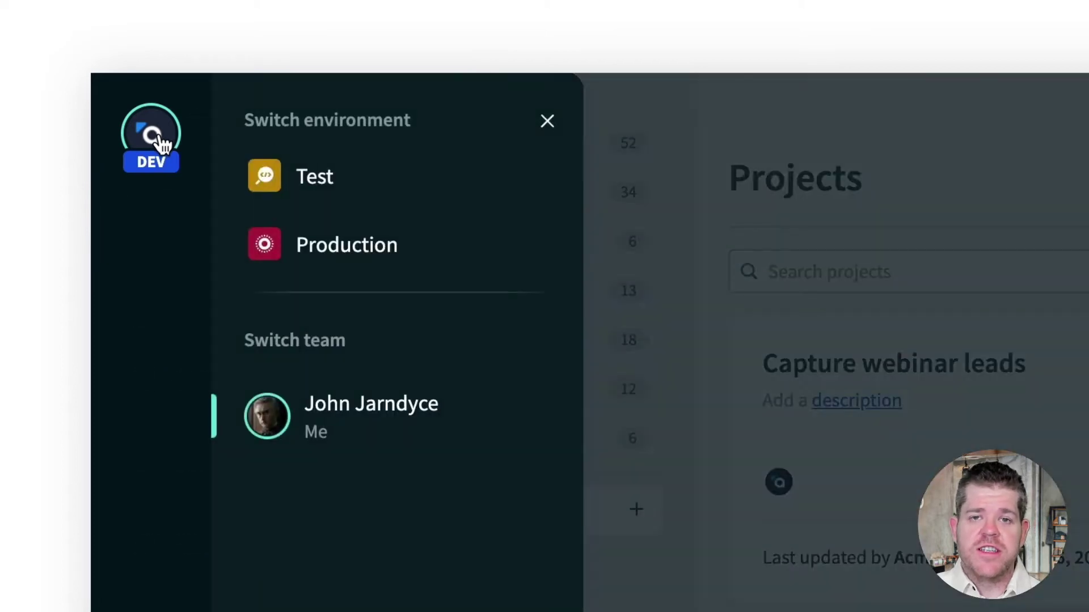
{"action": "left_click", "coordinate": [412, 259]}
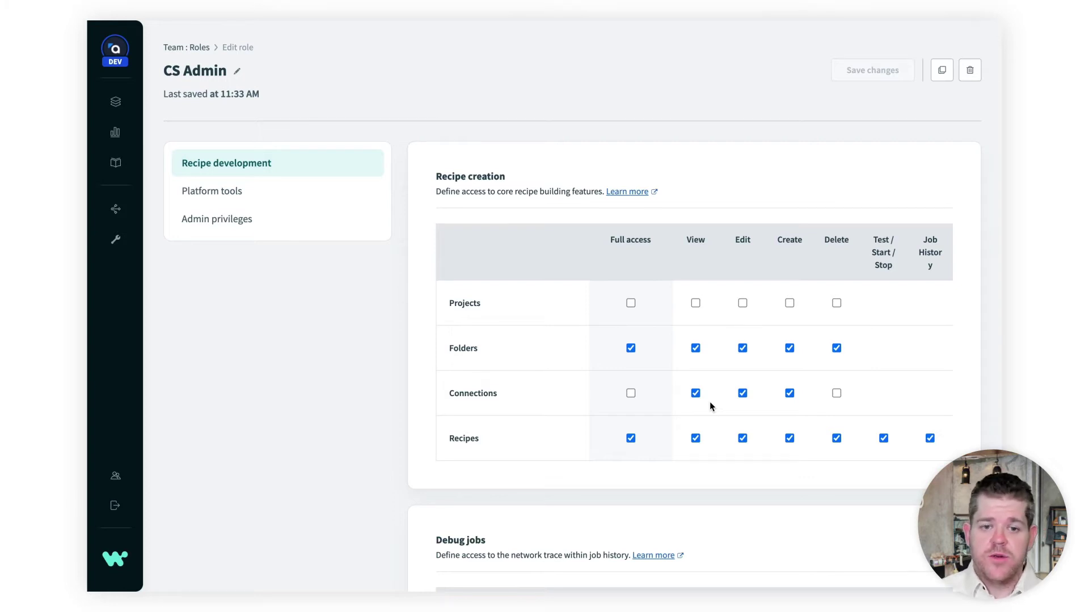
- Scroll down through the CS Admin role's permissions and project access
{"action": "scroll", "coordinate": [710, 401], "scroll_direction": "down", "scroll_amount": 7}
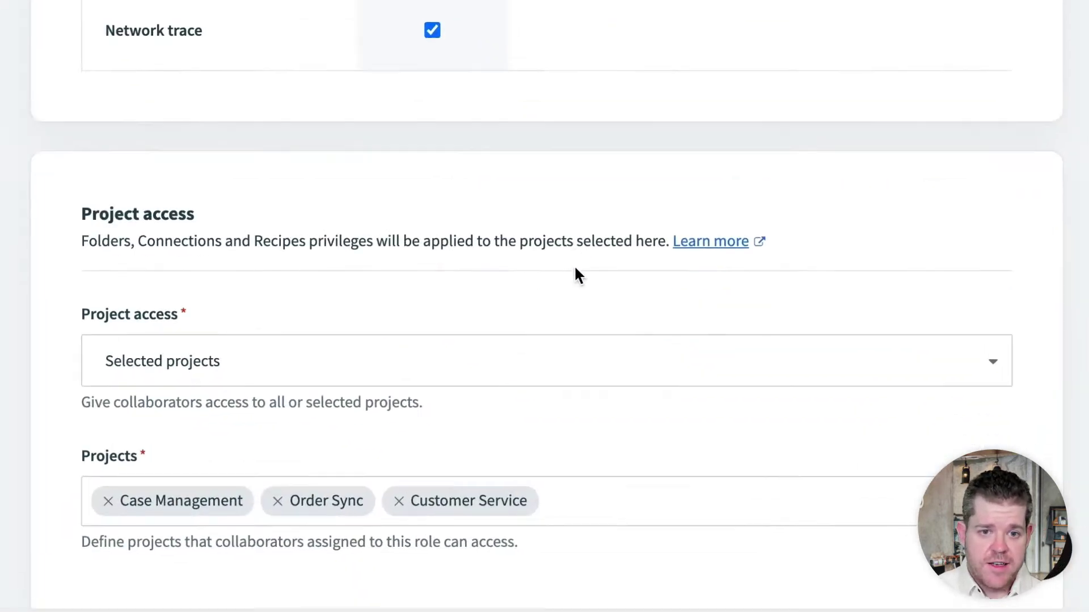
{"action": "scroll", "coordinate": [574, 264], "scroll_direction": "down", "scroll_amount": 2}
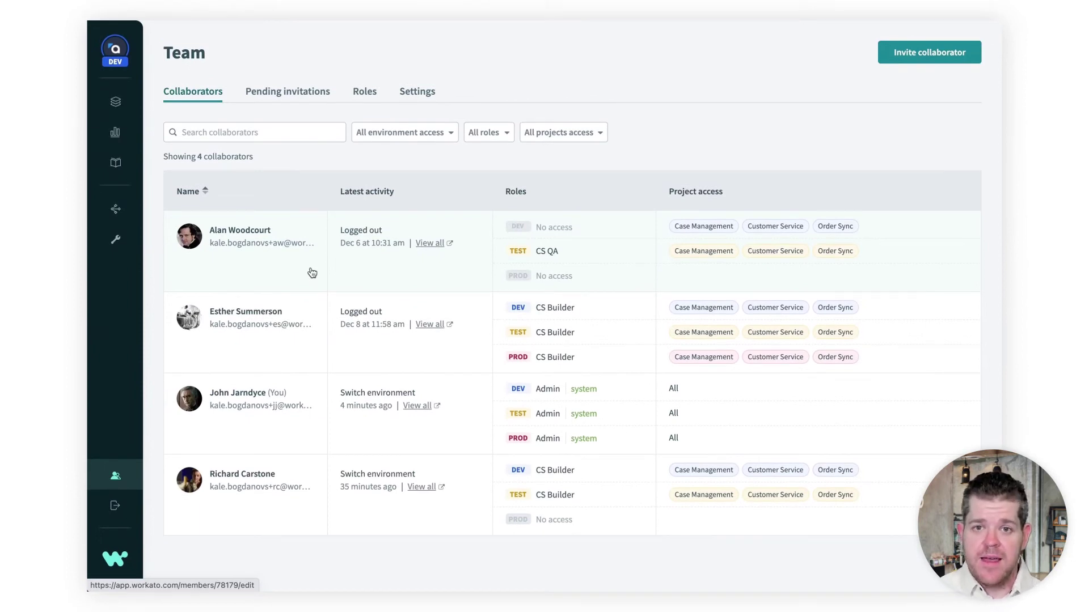
- Open the first collaborator's access settings
{"action": "left_click", "coordinate": [312, 273]}
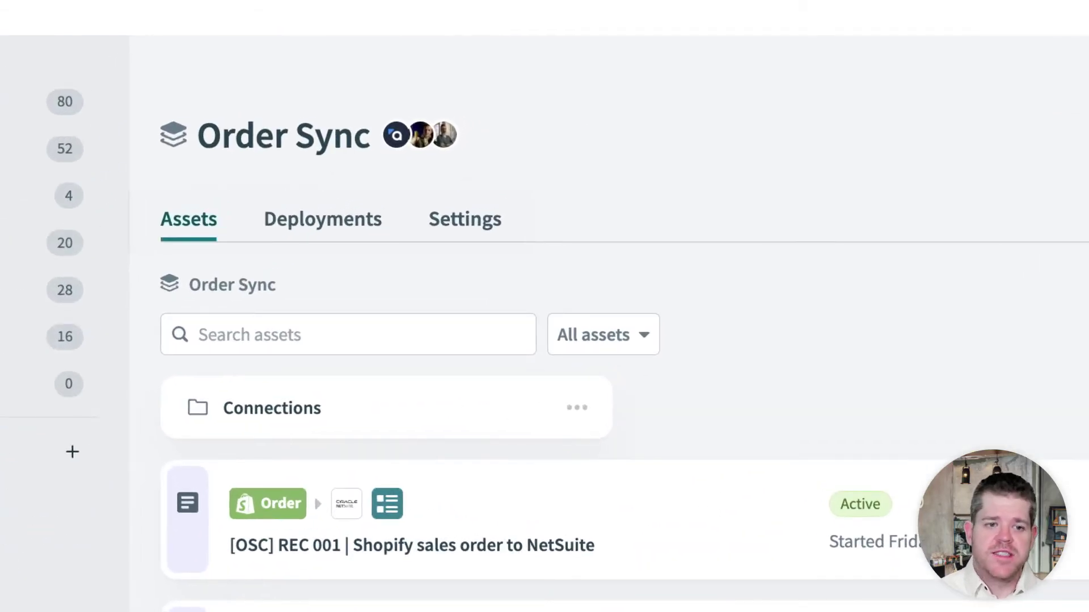
{"action": "left_click", "coordinate": [355, 233]}
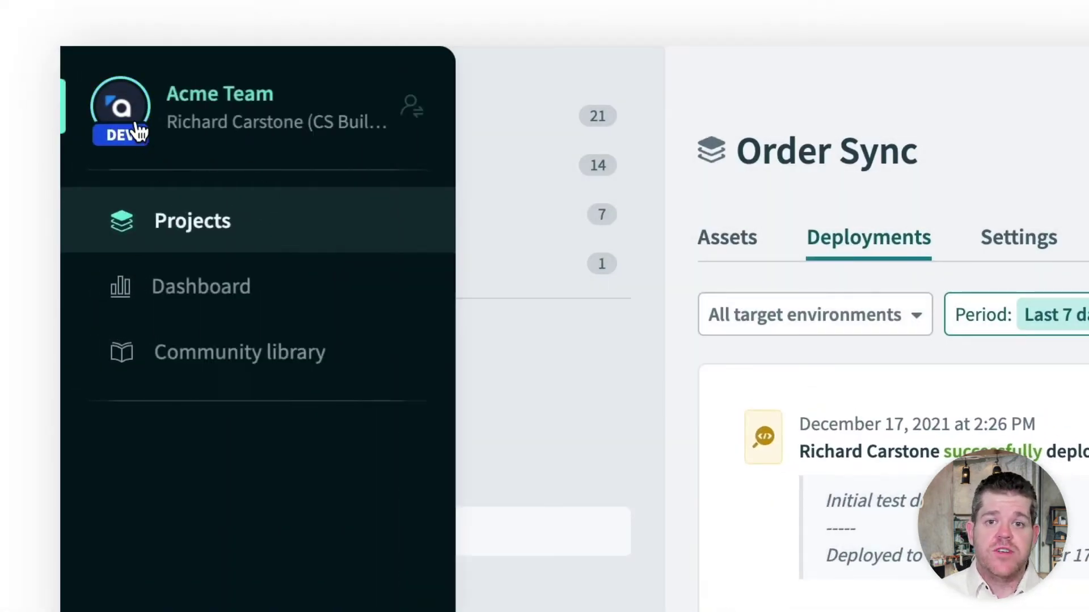
{"action": "left_click", "coordinate": [136, 131]}
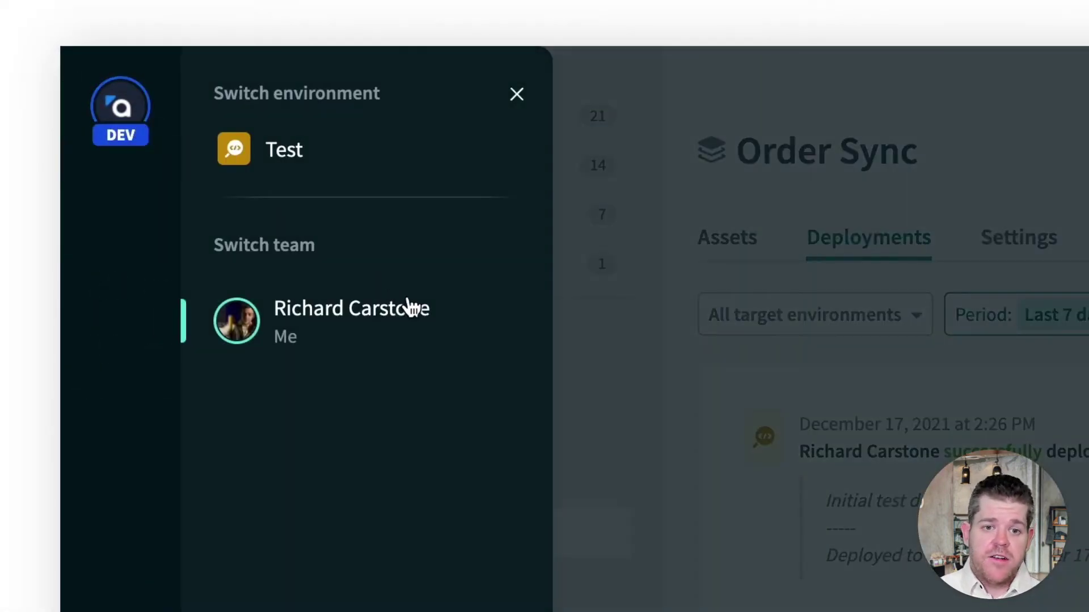
{"action": "key", "text": "Escape"}
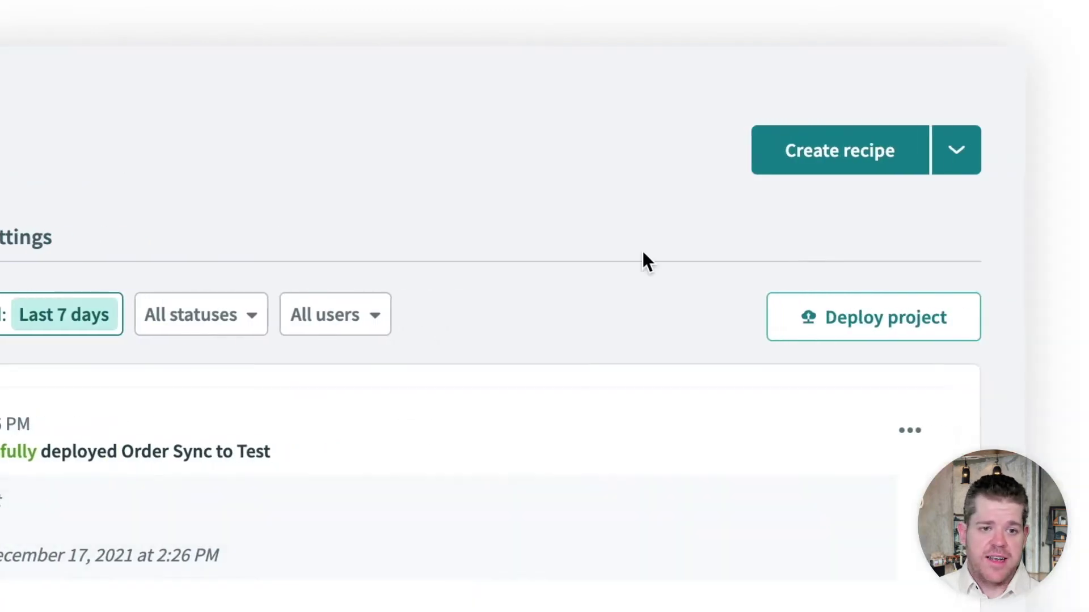
{"action": "left_click", "coordinate": [814, 309]}
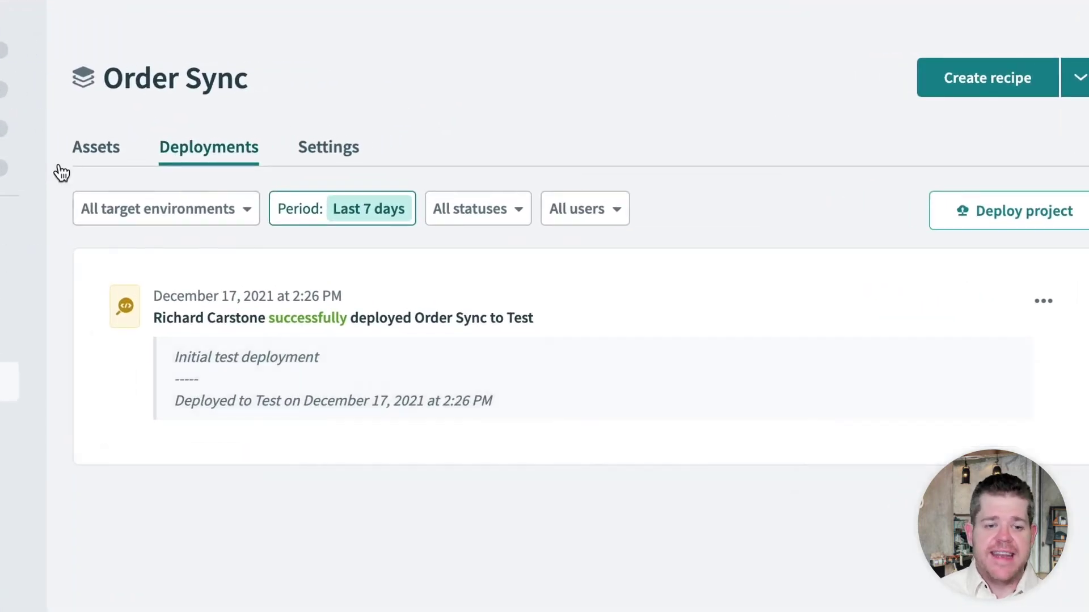
- Review the Order Sync Connections folder and the Zendesk integration user connection details
{"action": "left_click", "coordinate": [97, 148]}
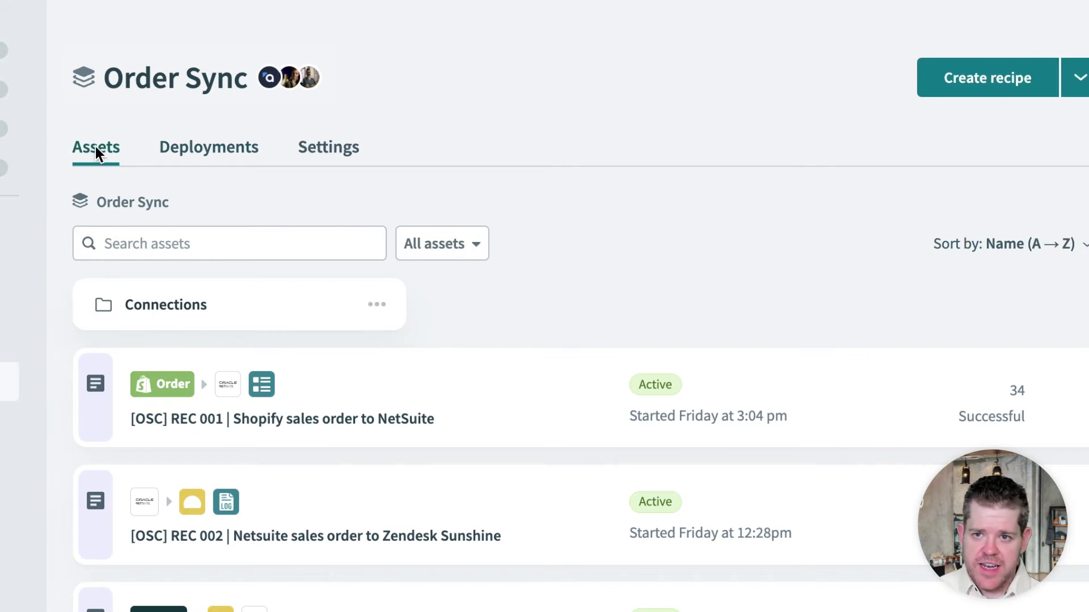
{"action": "left_click", "coordinate": [268, 326]}
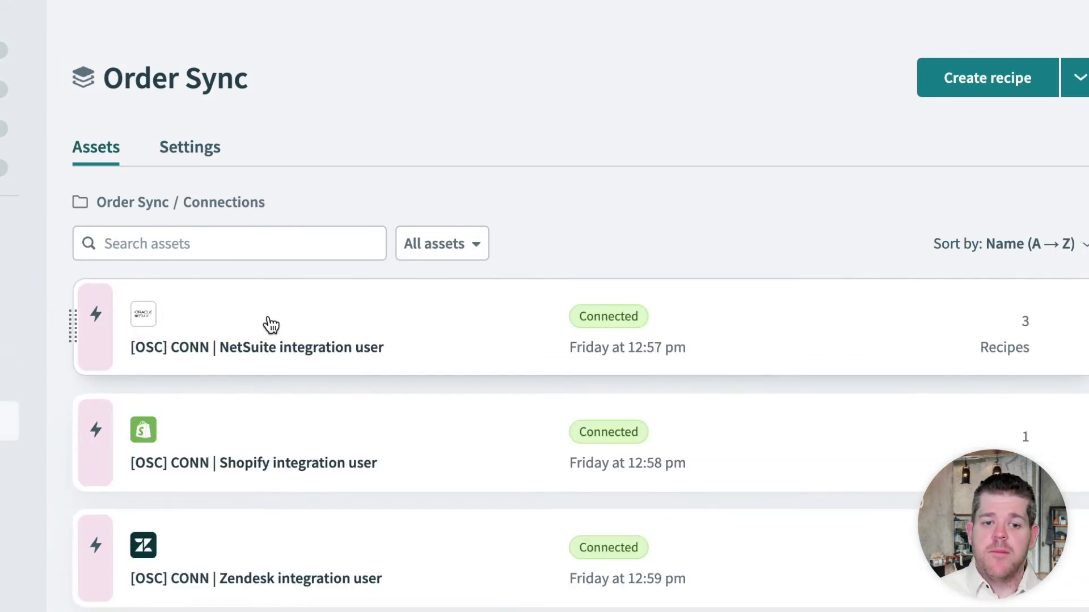
{"action": "scroll", "coordinate": [271, 325], "scroll_direction": "down", "scroll_amount": 3}
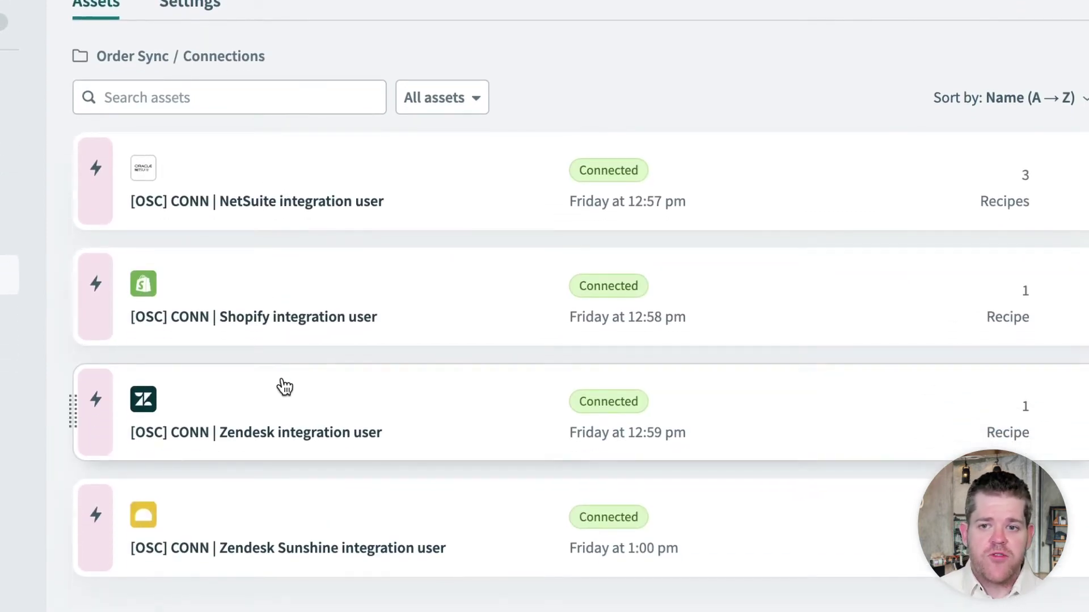
{"action": "left_click", "coordinate": [457, 421]}
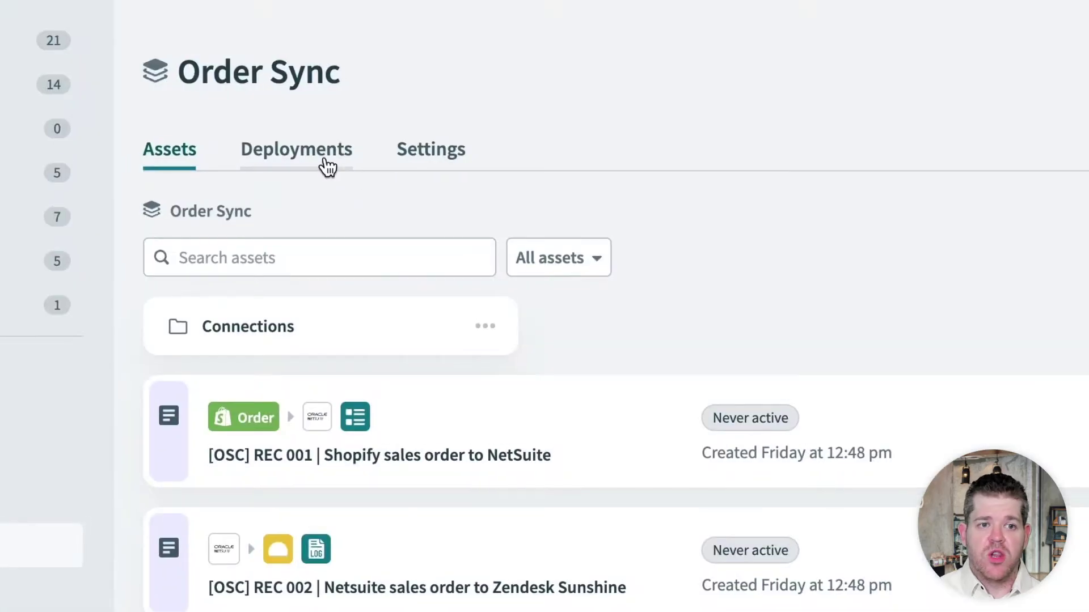
- Start a Production deployment of Order Sync with the note 'Initial production deployemnt'
{"action": "left_click", "coordinate": [321, 154]}
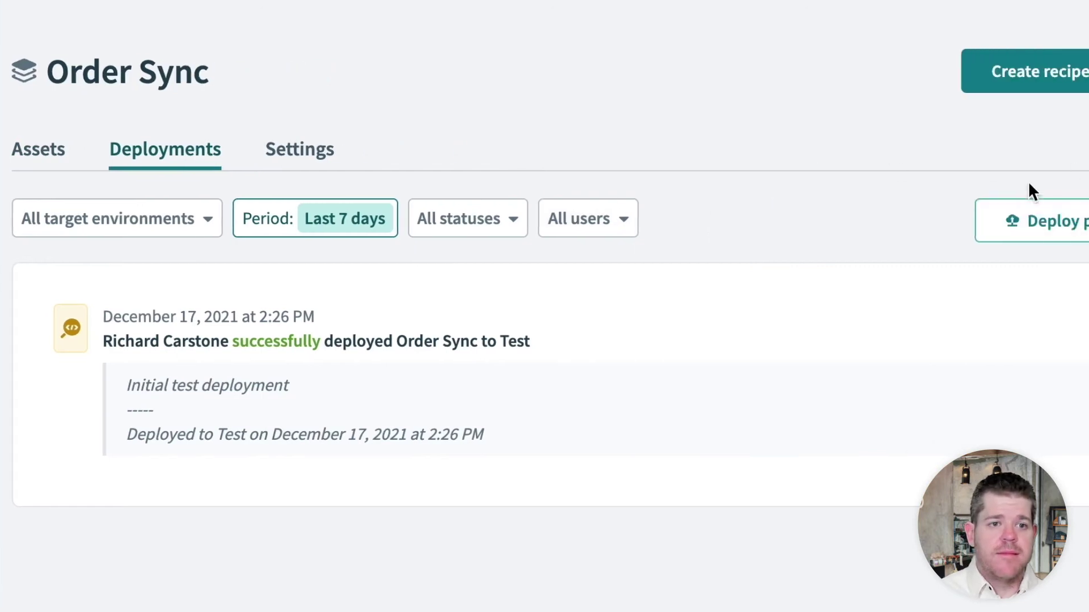
{"action": "left_click", "coordinate": [968, 226]}
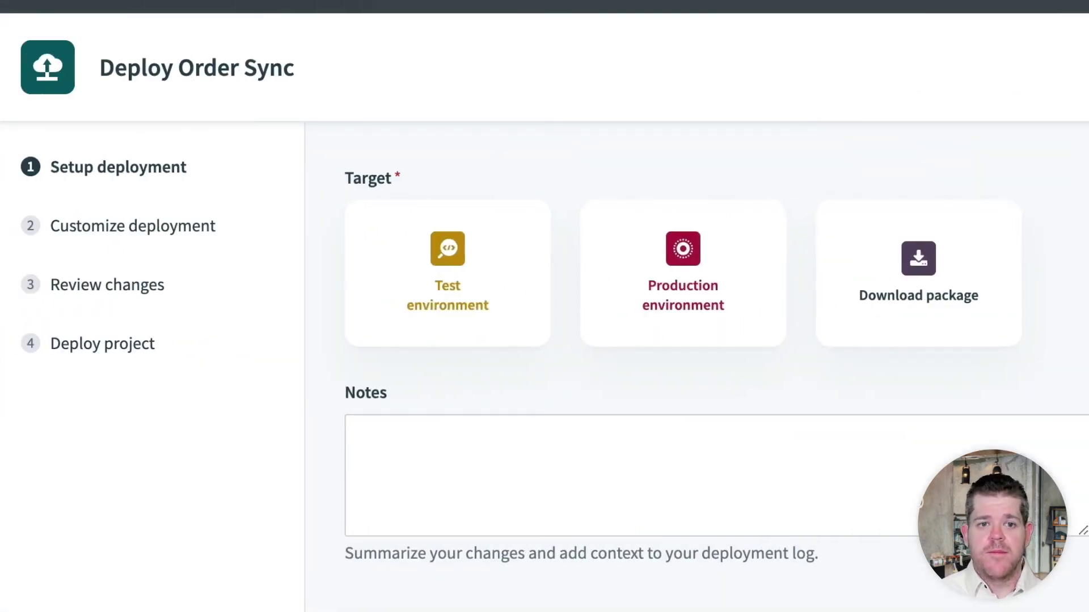
{"action": "left_click", "coordinate": [670, 317]}
{"action": "left_click", "coordinate": [559, 464]}
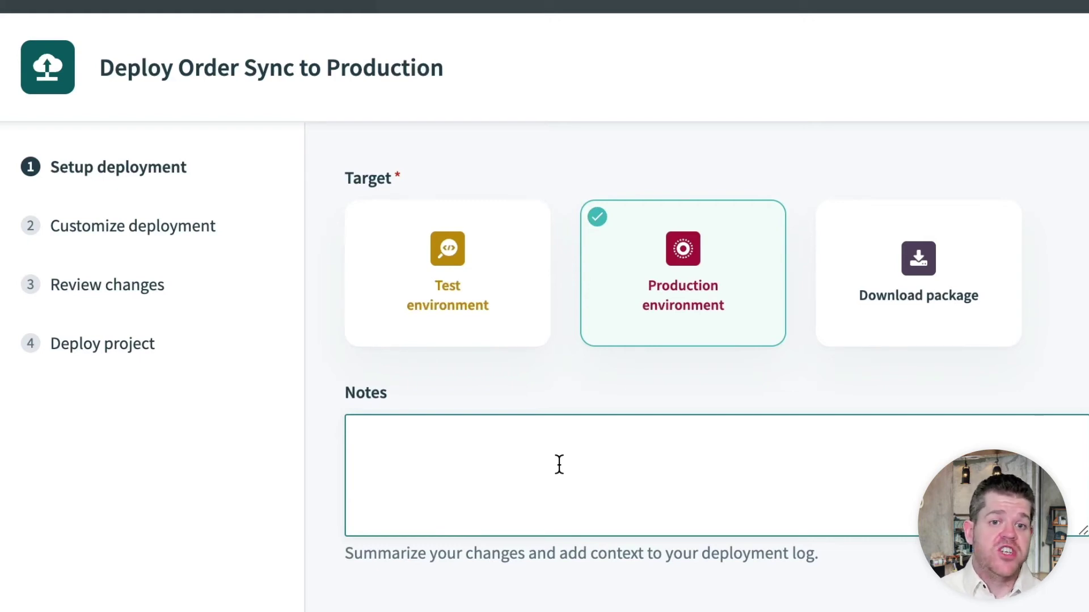
{"action": "type", "text": "Initial pr"}
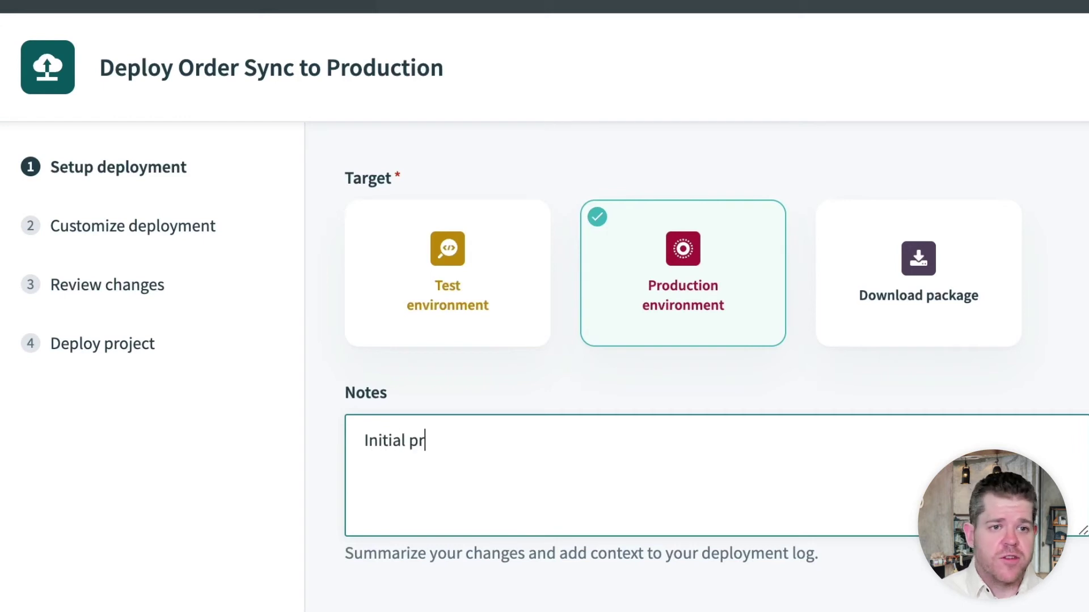
{"action": "type", "text": "oduction deployem"}
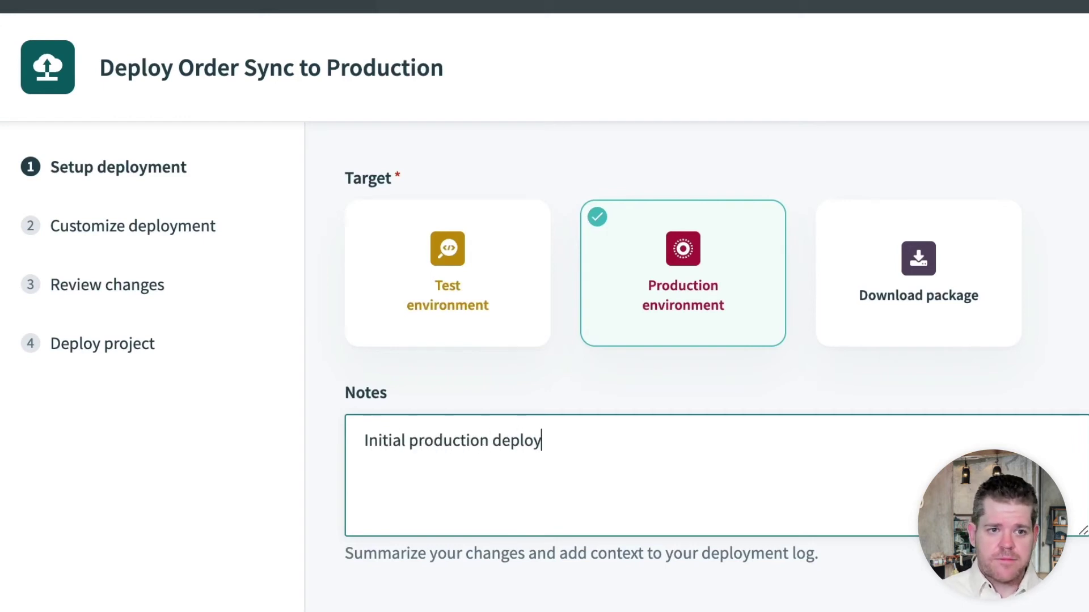
{"action": "type", "text": "nt"}
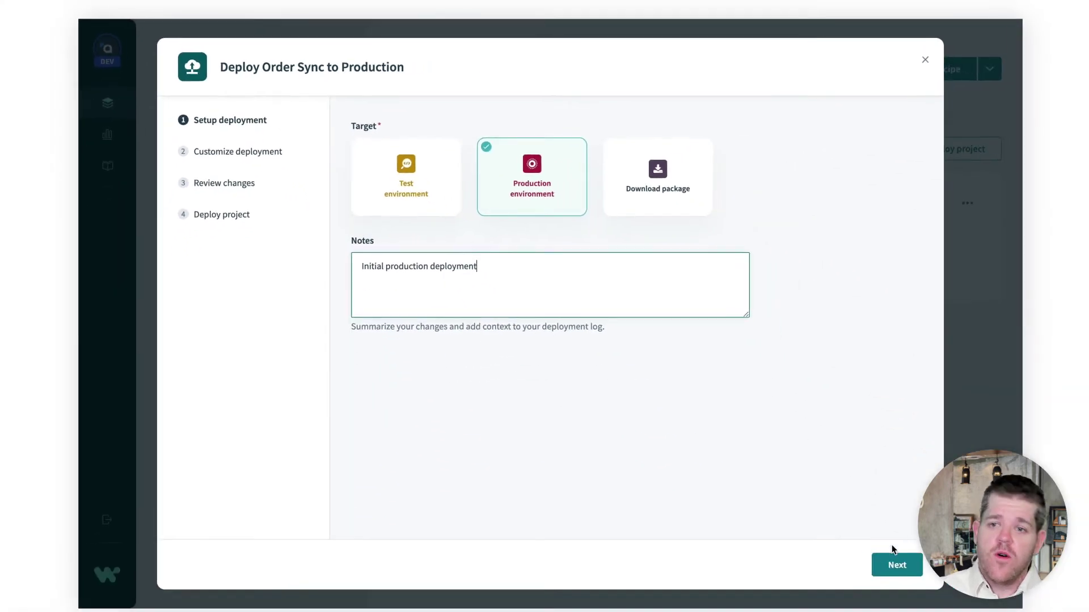
- Review the asset details and keep Deploy entire project selected, then detect changes
{"action": "left_click", "coordinate": [893, 565]}
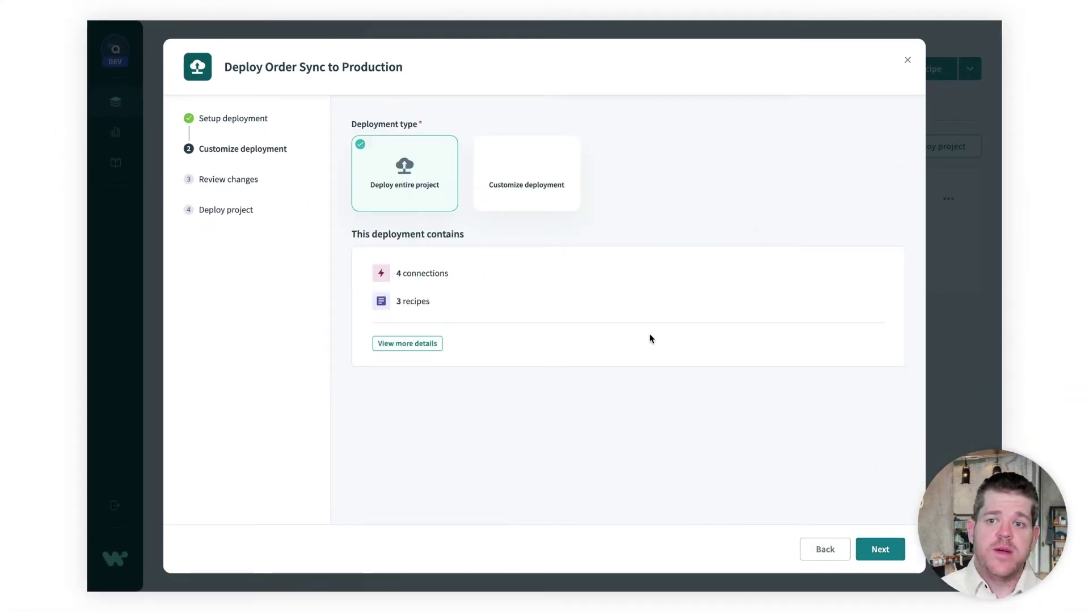
{"action": "left_click", "coordinate": [420, 345]}
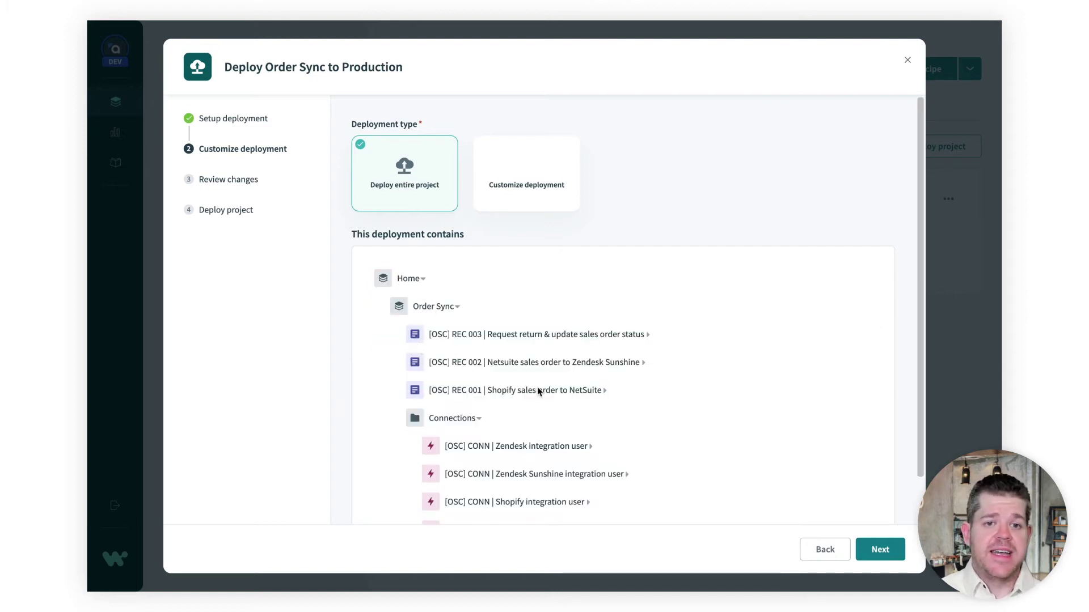
{"action": "left_click", "coordinate": [512, 191]}
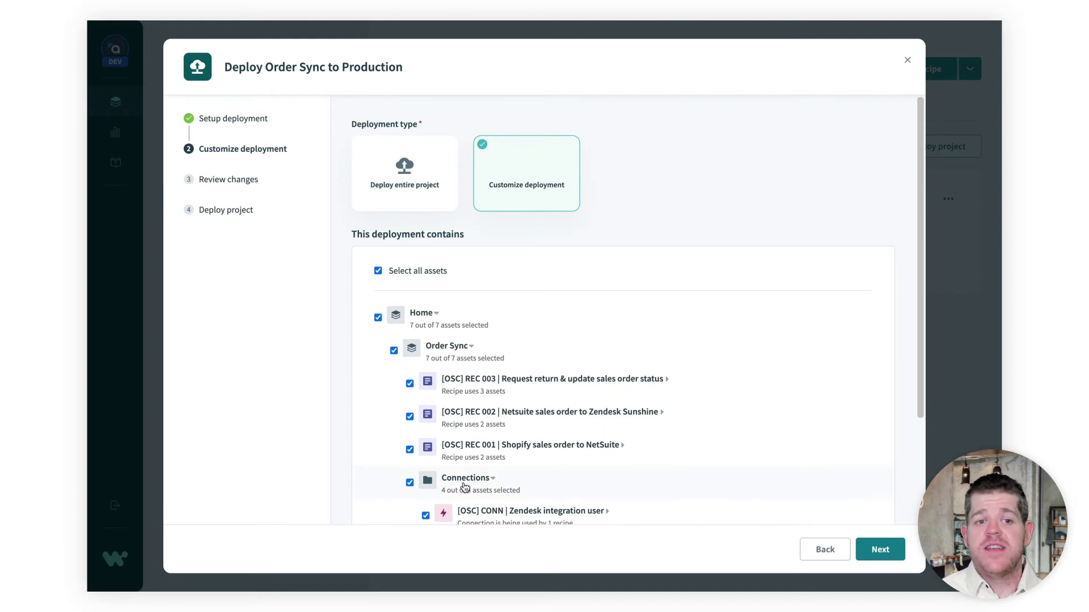
{"action": "left_click", "coordinate": [439, 205]}
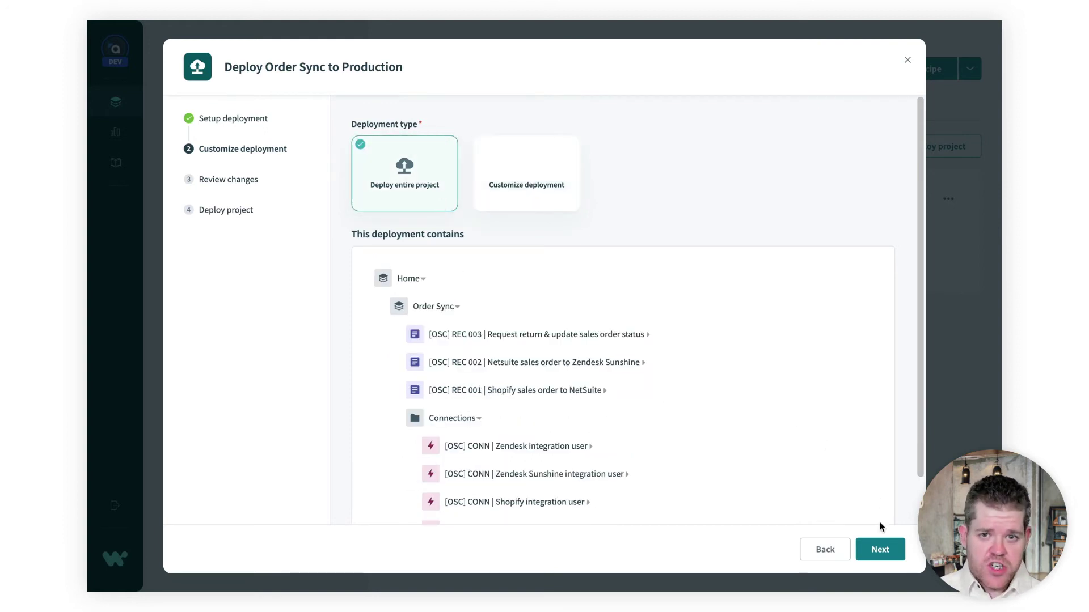
{"action": "left_click", "coordinate": [877, 550]}
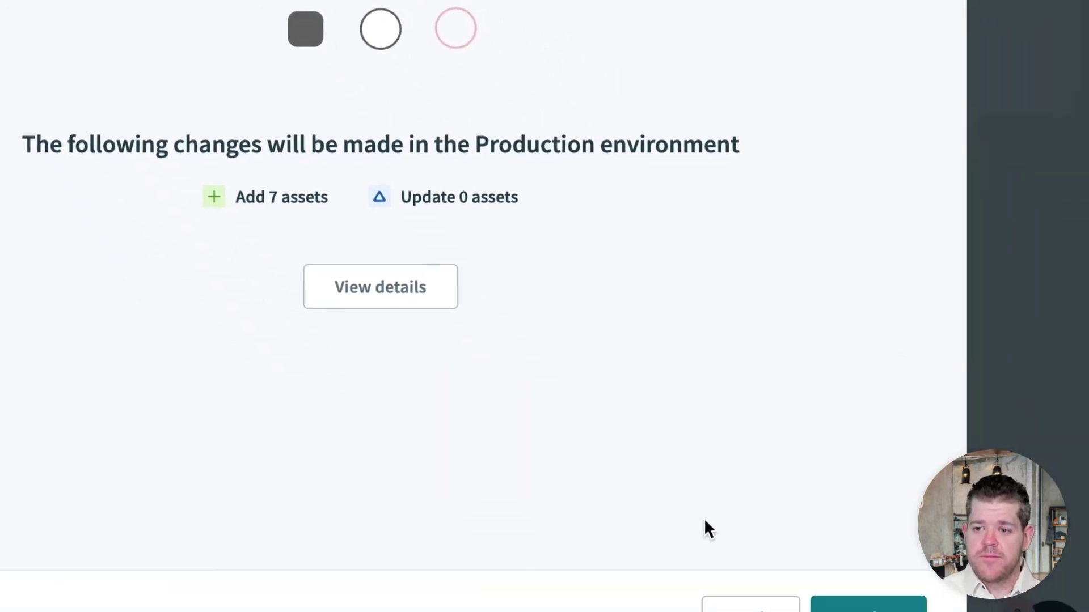
- Deploy the 7 added assets to Production
{"action": "left_click", "coordinate": [758, 477]}
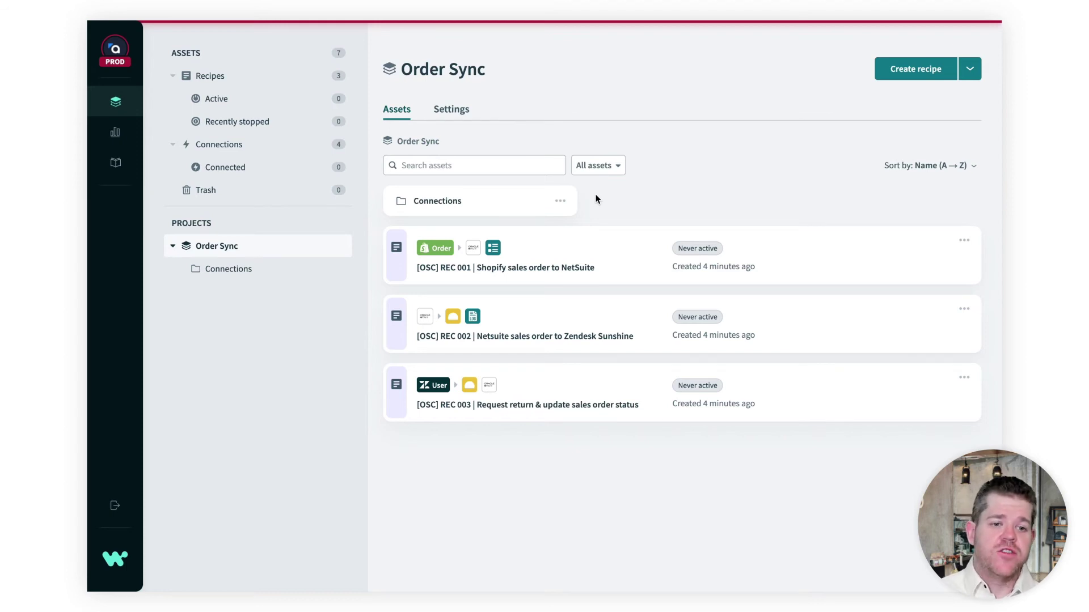
- Check the Zendesk connection's workato-prod subdomain, then bring up REC 001's actions menu
{"action": "left_click", "coordinate": [538, 204]}
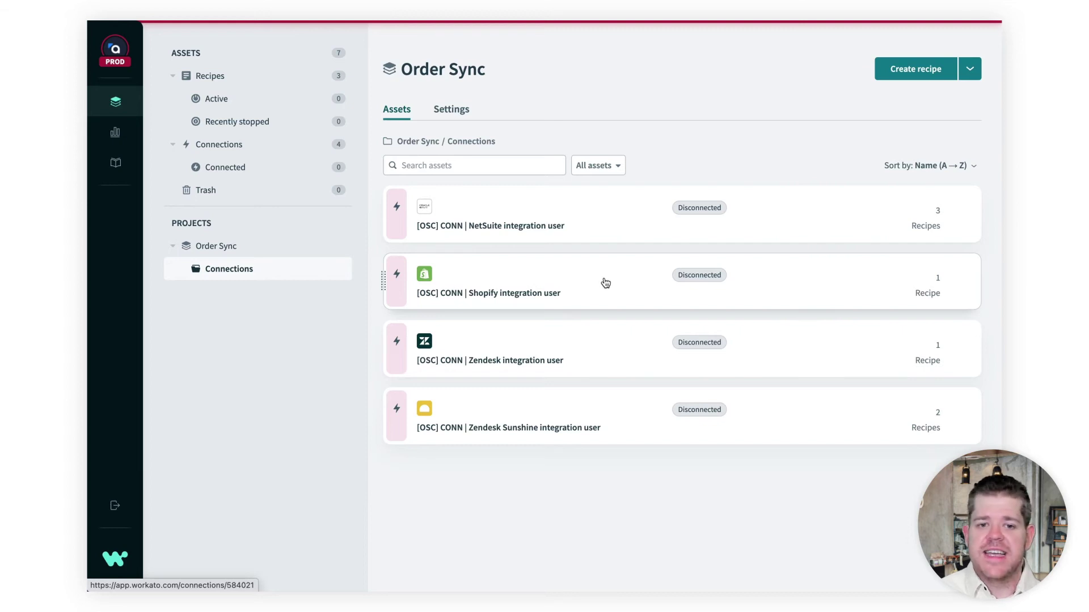
{"action": "left_click", "coordinate": [599, 347]}
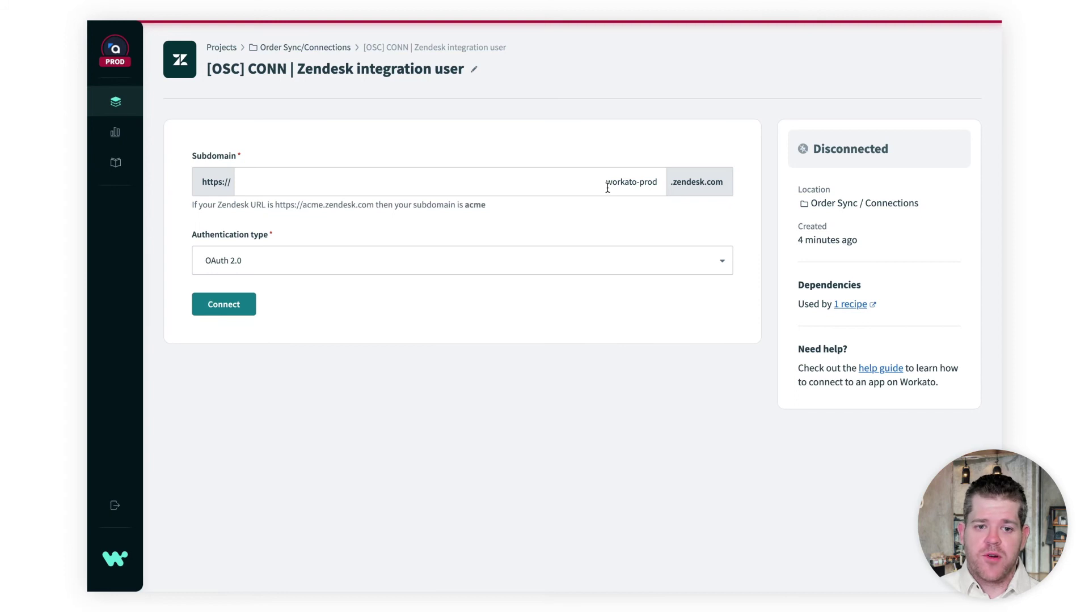
{"action": "left_click_drag", "start_coordinate": [602, 183], "coordinate": [662, 186]}
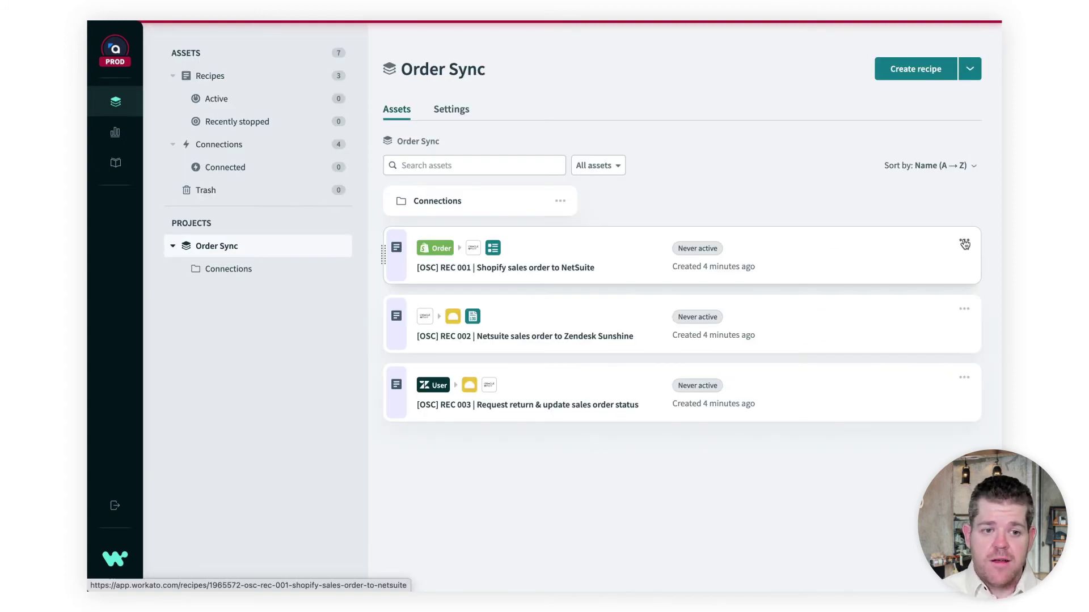
{"action": "left_click", "coordinate": [964, 241]}
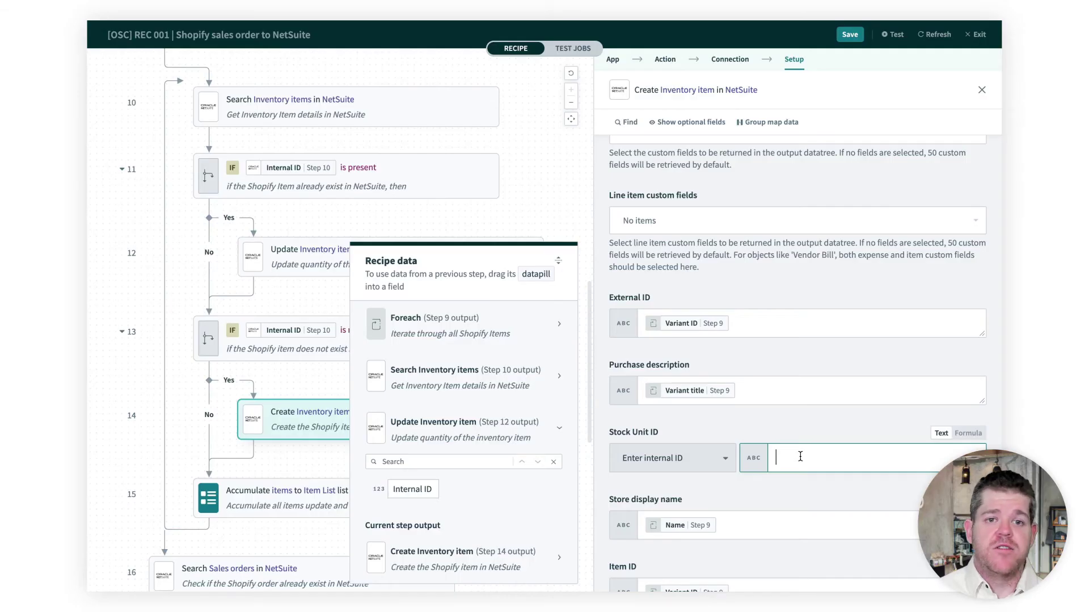
- In REC 001, map the Foreach Step 9 Product ID into Stock Unit ID
{"action": "left_click", "coordinate": [453, 326]}
{"action": "scroll", "coordinate": [448, 434], "scroll_direction": "down", "scroll_amount": 5}
{"action": "scroll", "coordinate": [440, 438], "scroll_direction": "down", "scroll_amount": 3}
{"action": "left_click", "coordinate": [408, 467]}
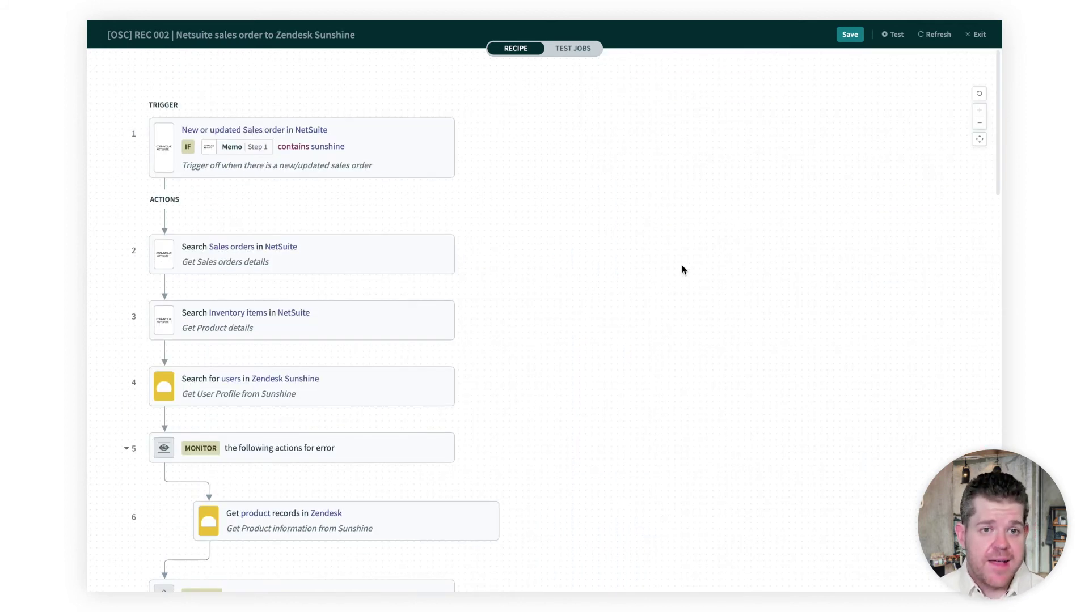
- In REC 002, map Stock unit Internal ID into stock_id and save the recipe
{"action": "scroll", "coordinate": [681, 270], "scroll_direction": "down", "scroll_amount": 8}
{"action": "left_click", "coordinate": [454, 487]}
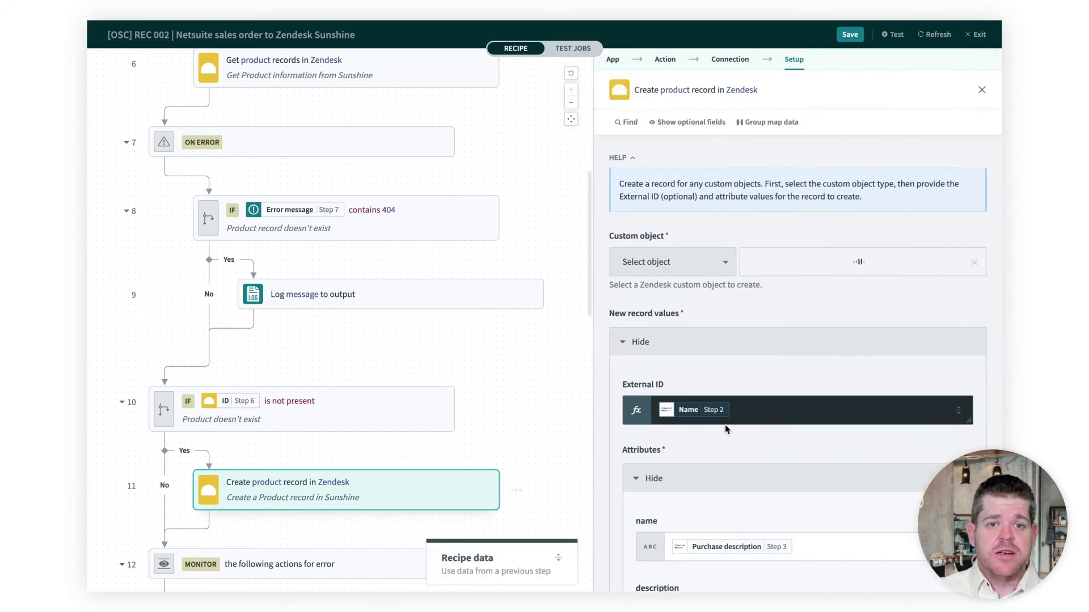
{"action": "scroll", "coordinate": [724, 430], "scroll_direction": "down", "scroll_amount": 5}
{"action": "scroll", "coordinate": [725, 424], "scroll_direction": "down", "scroll_amount": 3}
{"action": "left_click", "coordinate": [706, 453]}
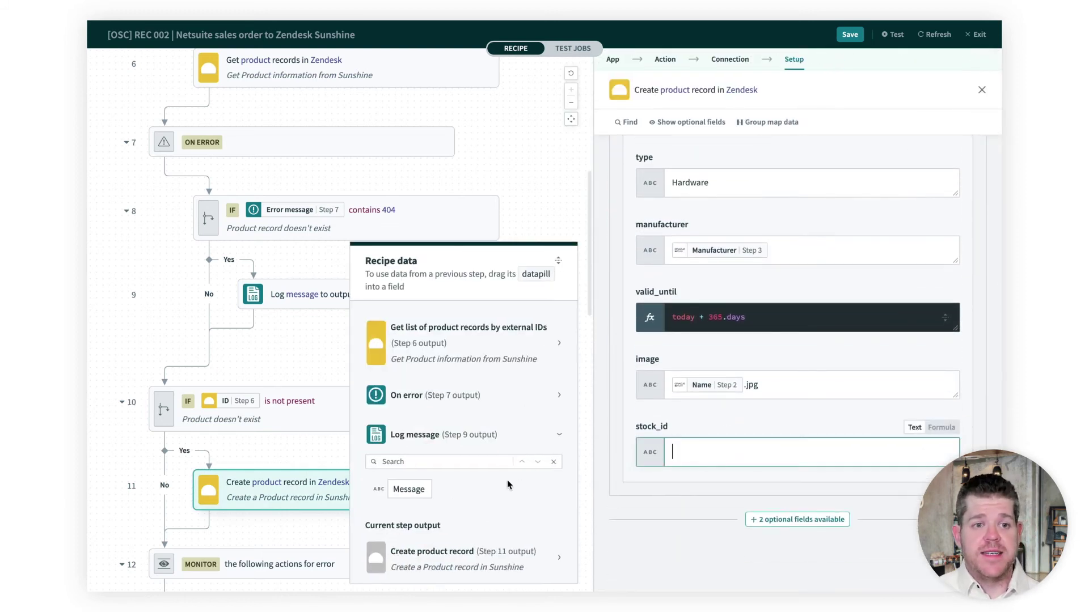
{"action": "scroll", "coordinate": [501, 363], "scroll_direction": "up", "scroll_amount": 5}
{"action": "left_click", "coordinate": [498, 376]}
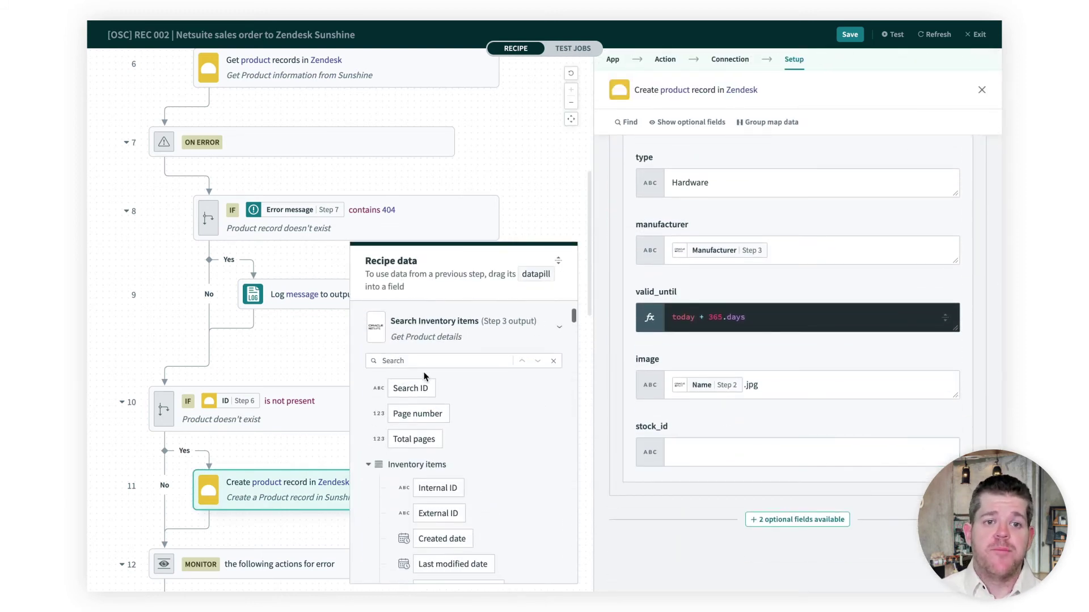
{"action": "left_click", "coordinate": [424, 363]}
{"action": "type", "text": "stock"}
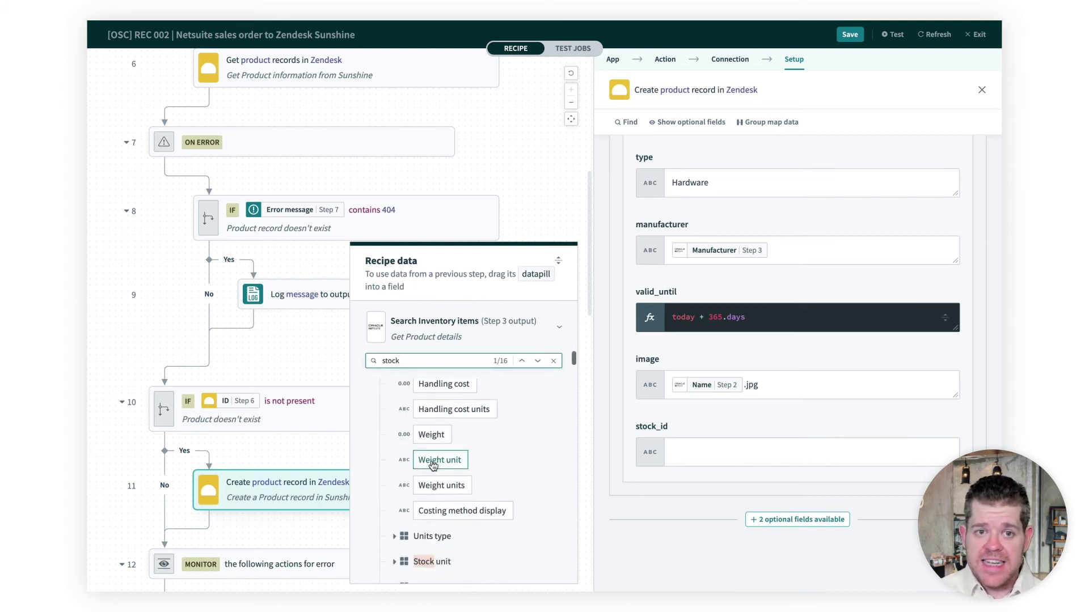
{"action": "left_click", "coordinate": [406, 526]}
{"action": "left_click", "coordinate": [463, 517]}
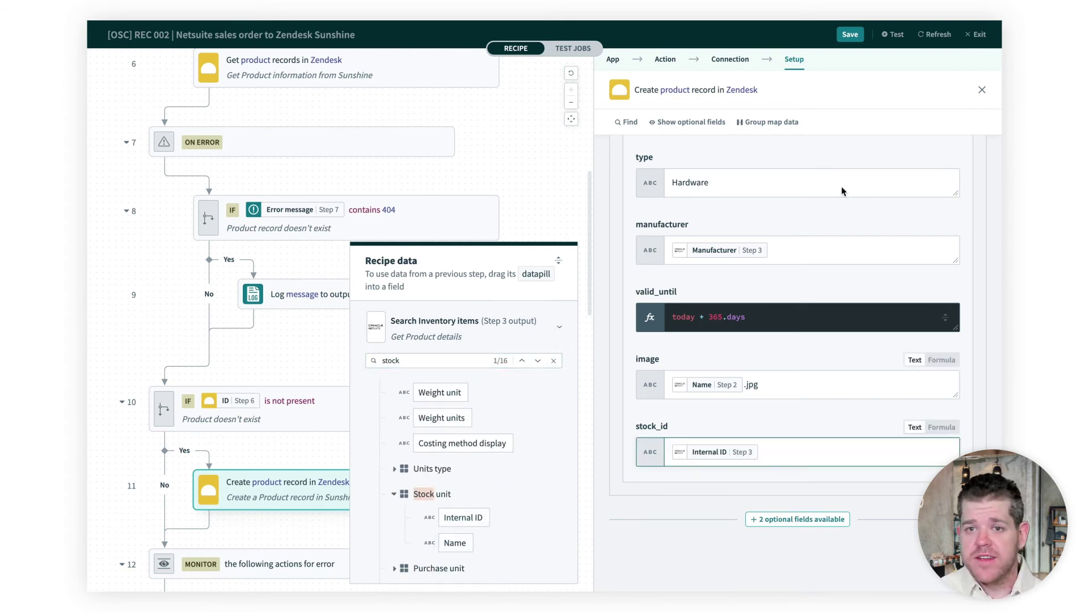
{"action": "left_click", "coordinate": [849, 35]}
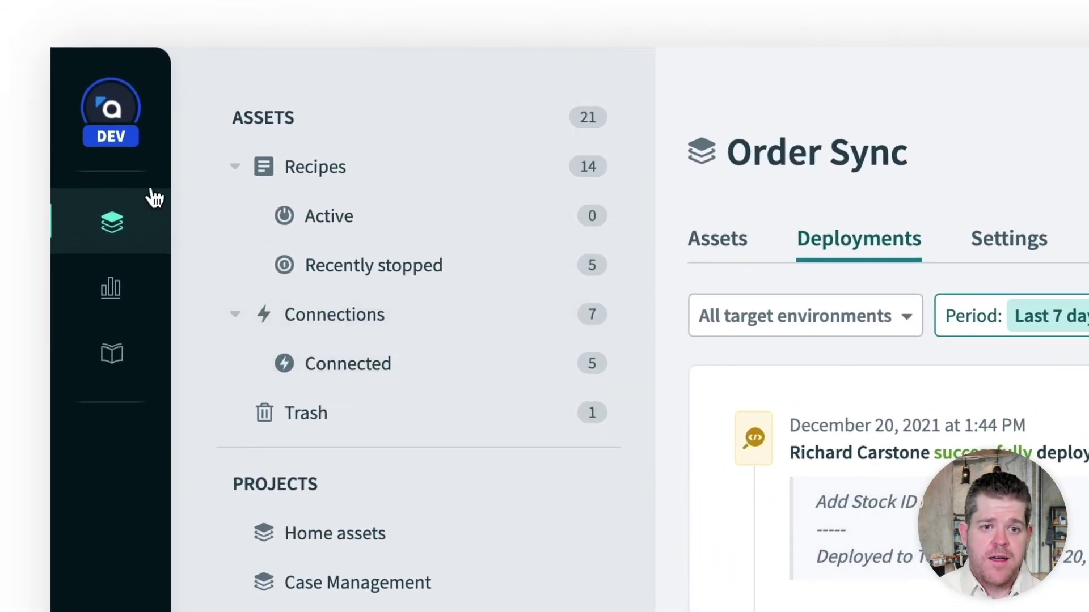
- Start a new Order Sync deployment to Production with the note 'Add Stock ID'
{"action": "mouse_move", "coordinate": [126, 68]}
{"action": "left_click", "coordinate": [135, 150]}
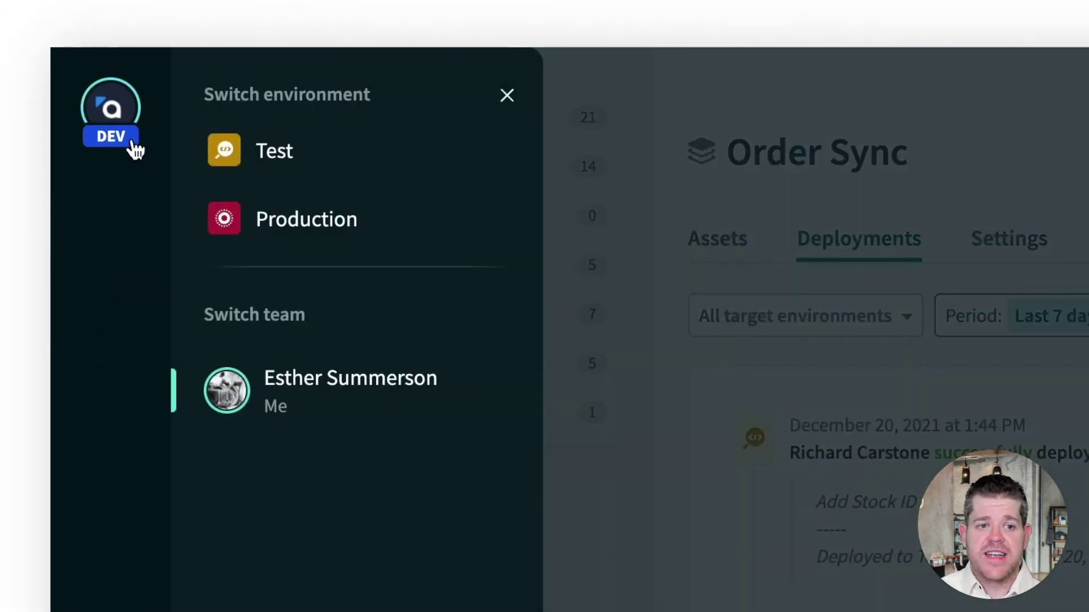
{"action": "left_click", "coordinate": [134, 149]}
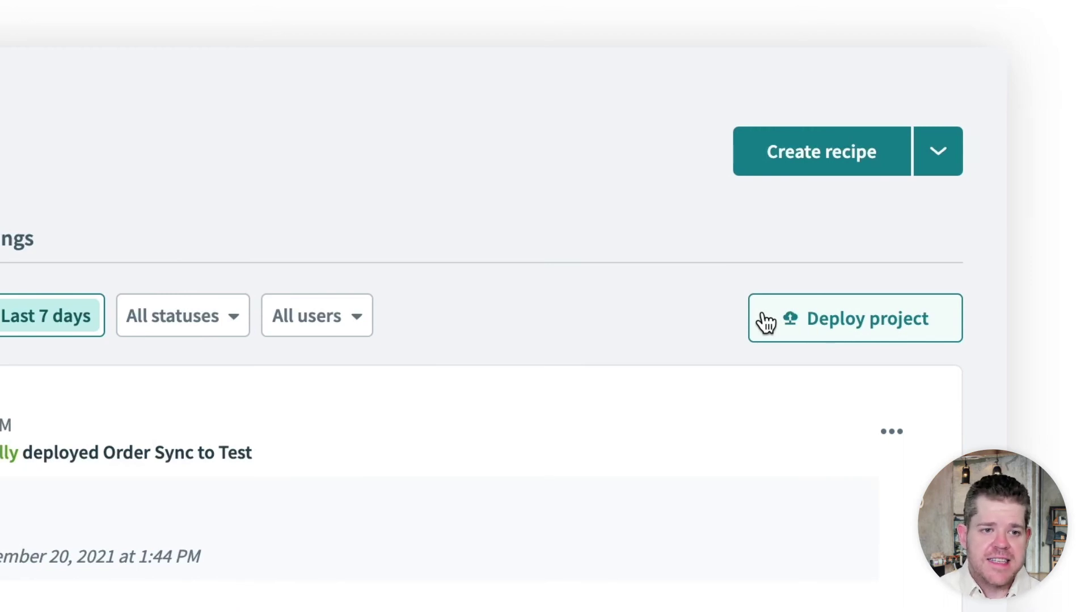
{"action": "left_click", "coordinate": [766, 321]}
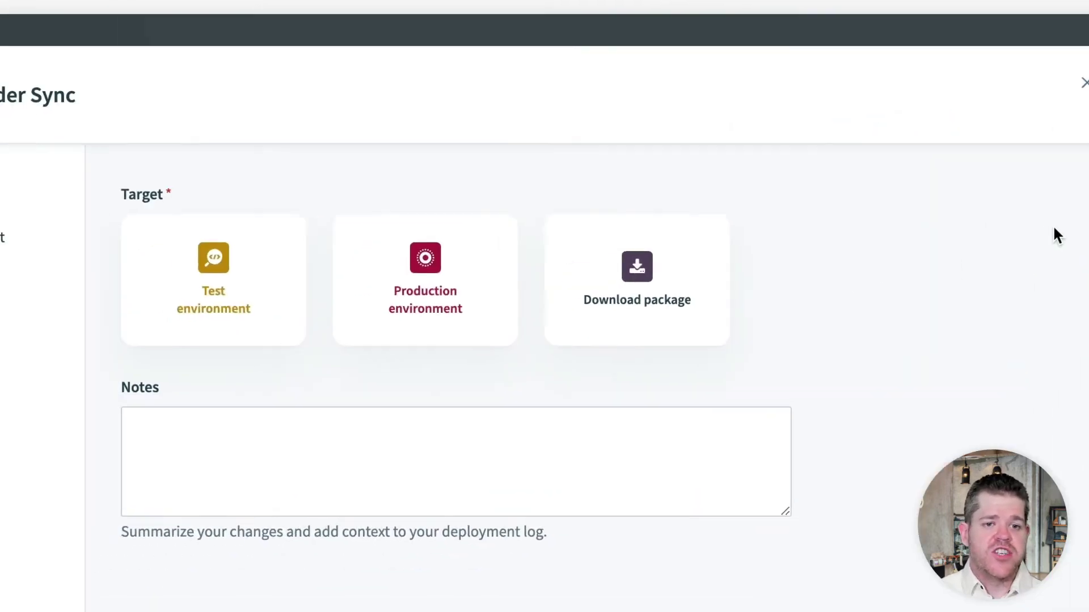
{"action": "left_click", "coordinate": [792, 394]}
{"action": "type", "text": "Add Stock ID"}
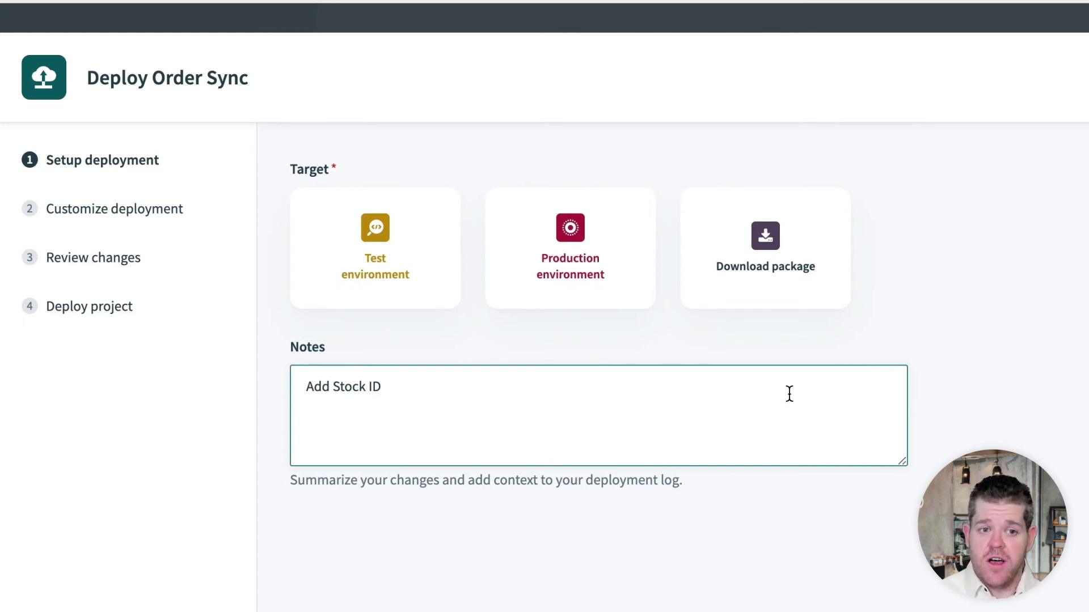
{"action": "left_click", "coordinate": [601, 281]}
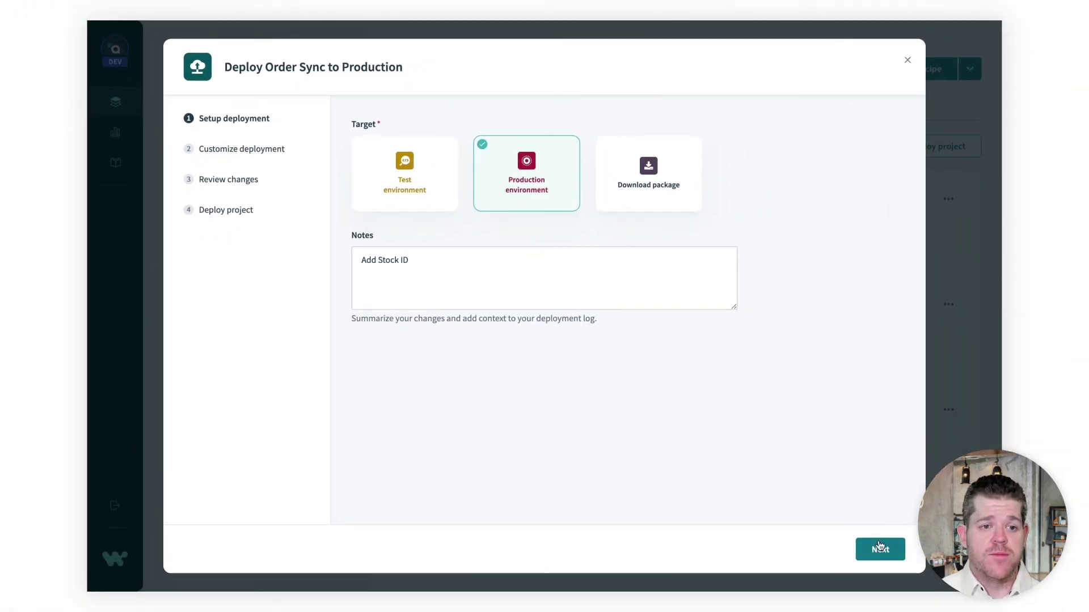
- Deploy the whole Order Sync project to Production after reviewing its 2 updated recipes
{"action": "left_click", "coordinate": [878, 547]}
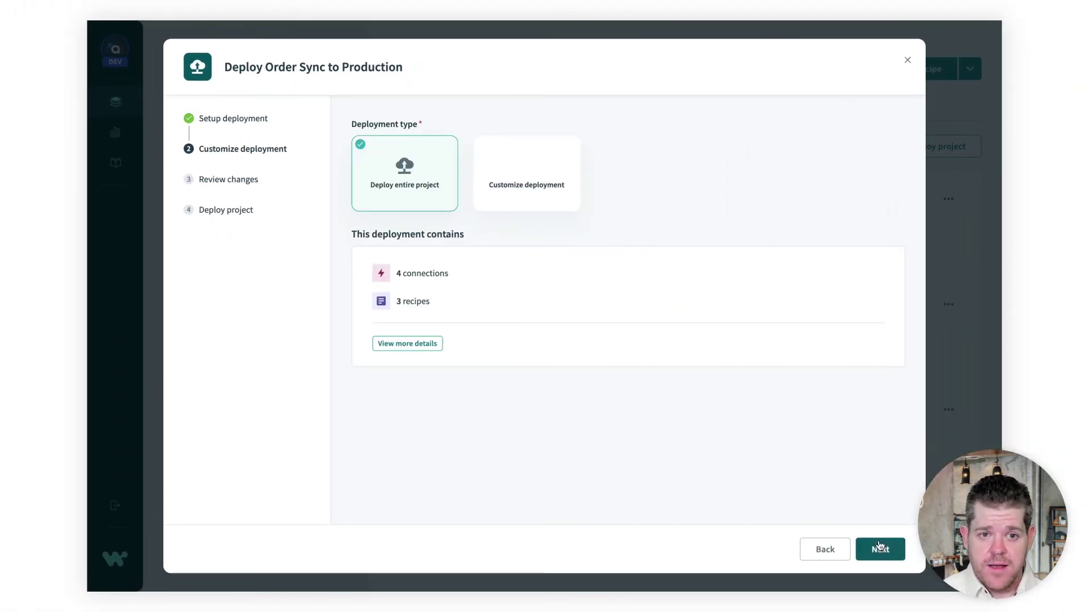
{"action": "left_click", "coordinate": [872, 542]}
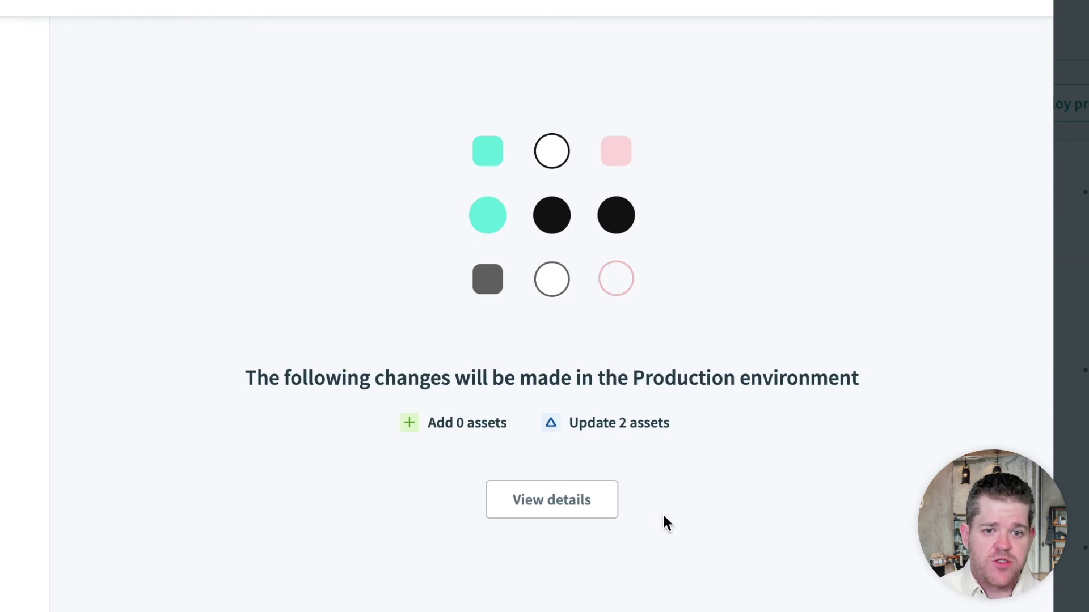
{"action": "left_click", "coordinate": [590, 507]}
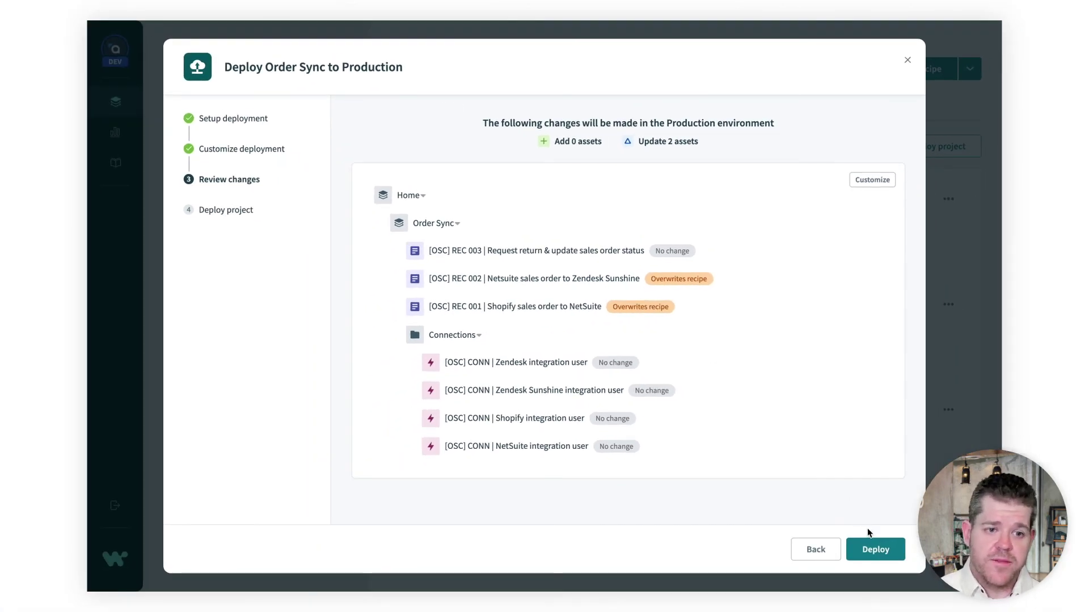
{"action": "left_click", "coordinate": [871, 547]}
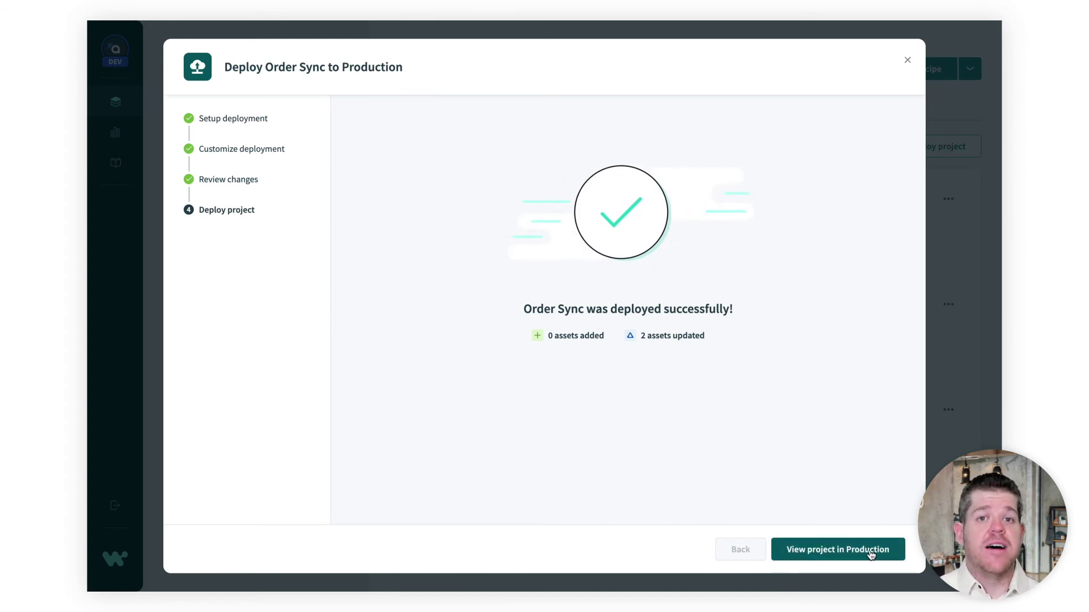
- Open the Order Sync project in Production from the deployment success screen
{"action": "left_click", "coordinate": [871, 552]}
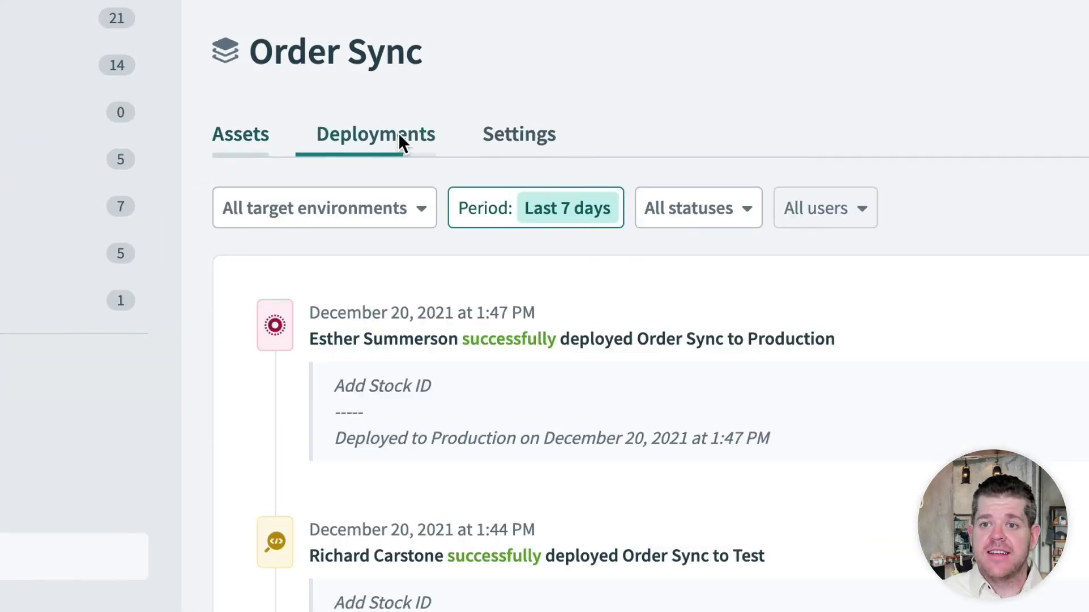
- Redeploy the 12:59 PM Initial production deployment build, targeting Production
{"action": "scroll", "coordinate": [737, 323], "scroll_direction": "down", "scroll_amount": 5}
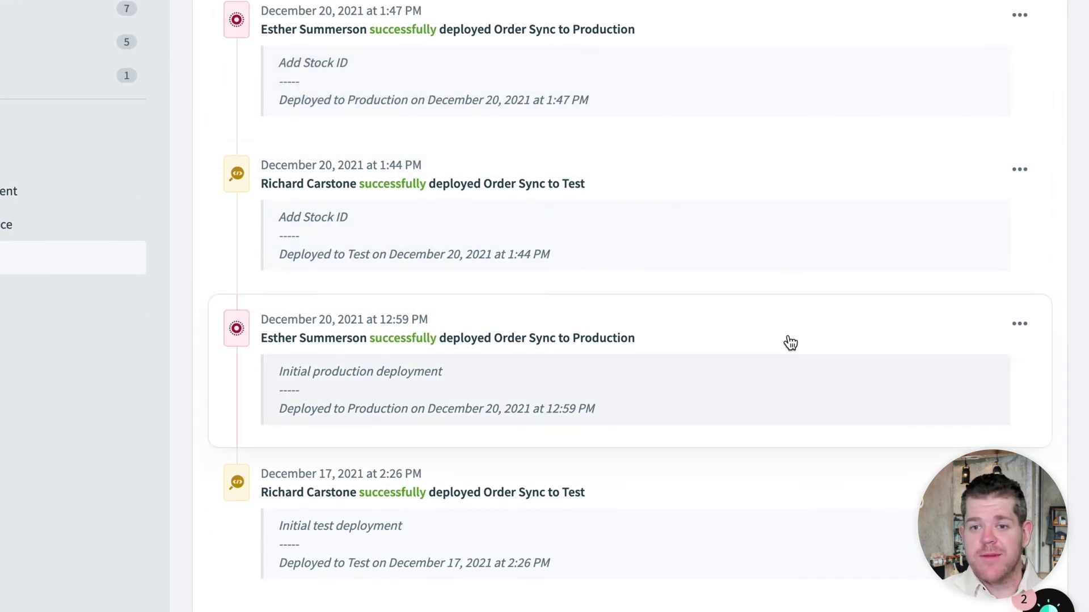
{"action": "left_click", "coordinate": [1020, 326]}
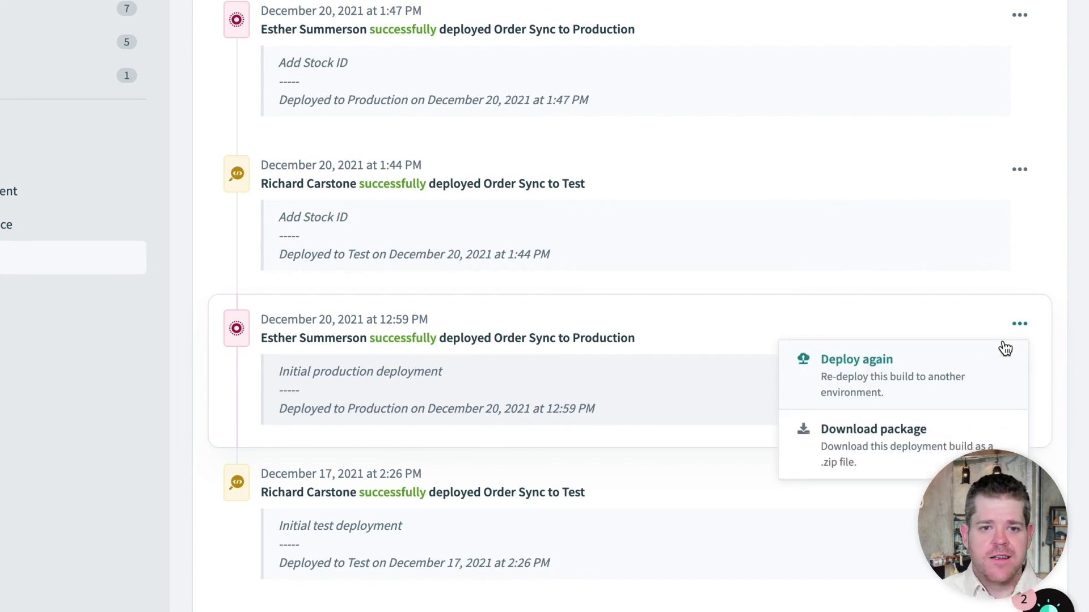
{"action": "left_click", "coordinate": [937, 390]}
{"action": "left_click", "coordinate": [644, 274]}
{"action": "left_click", "coordinate": [586, 406]}
- Note the rollback as 'Fix reversion' and start detecting changes for it
{"action": "type", "text": "Fix reversion"}
{"action": "left_click", "coordinate": [873, 545]}
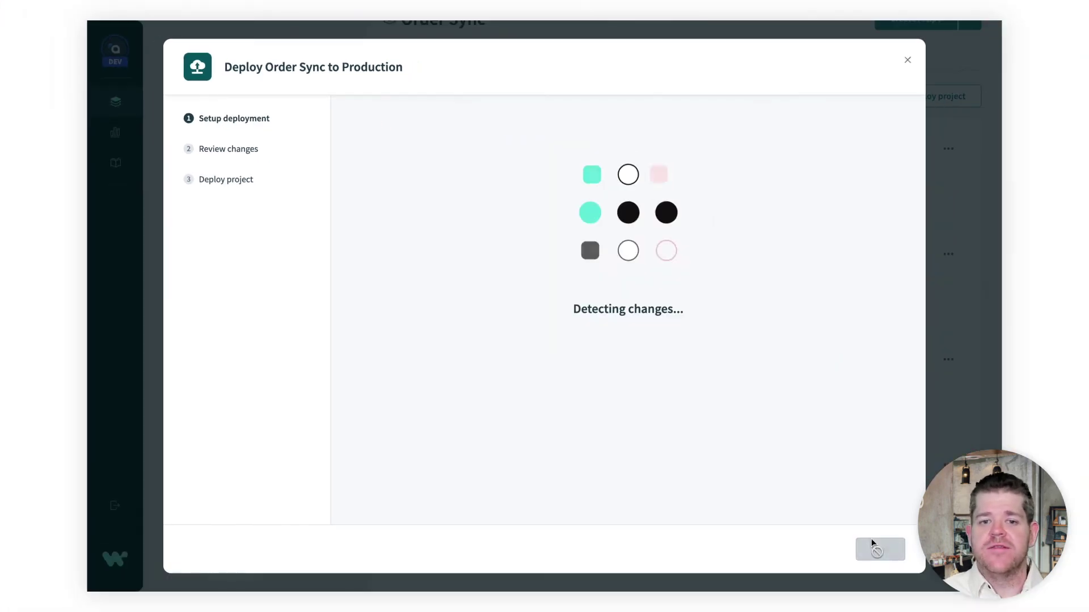